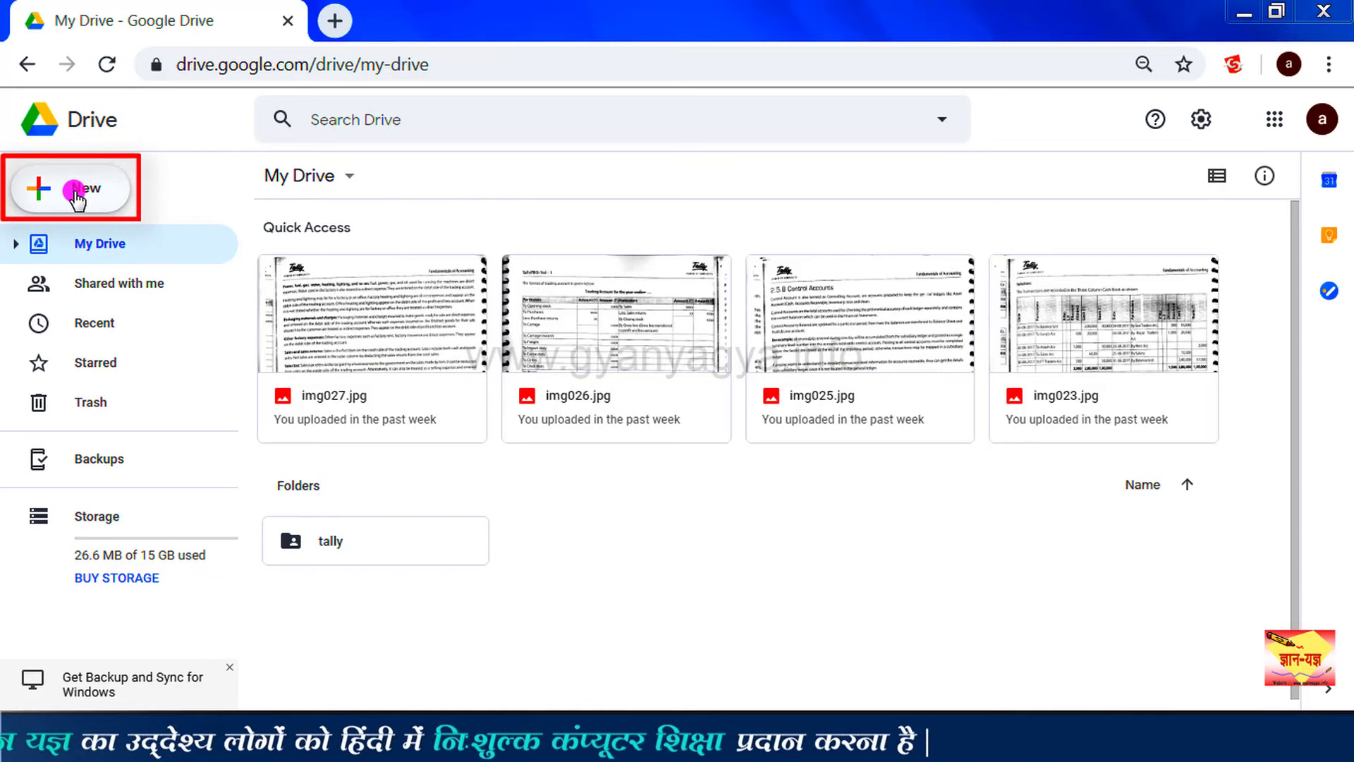
# - Choose File upload from Google Drive's New menu to bring up the file picker
pyautogui.click(76, 199)
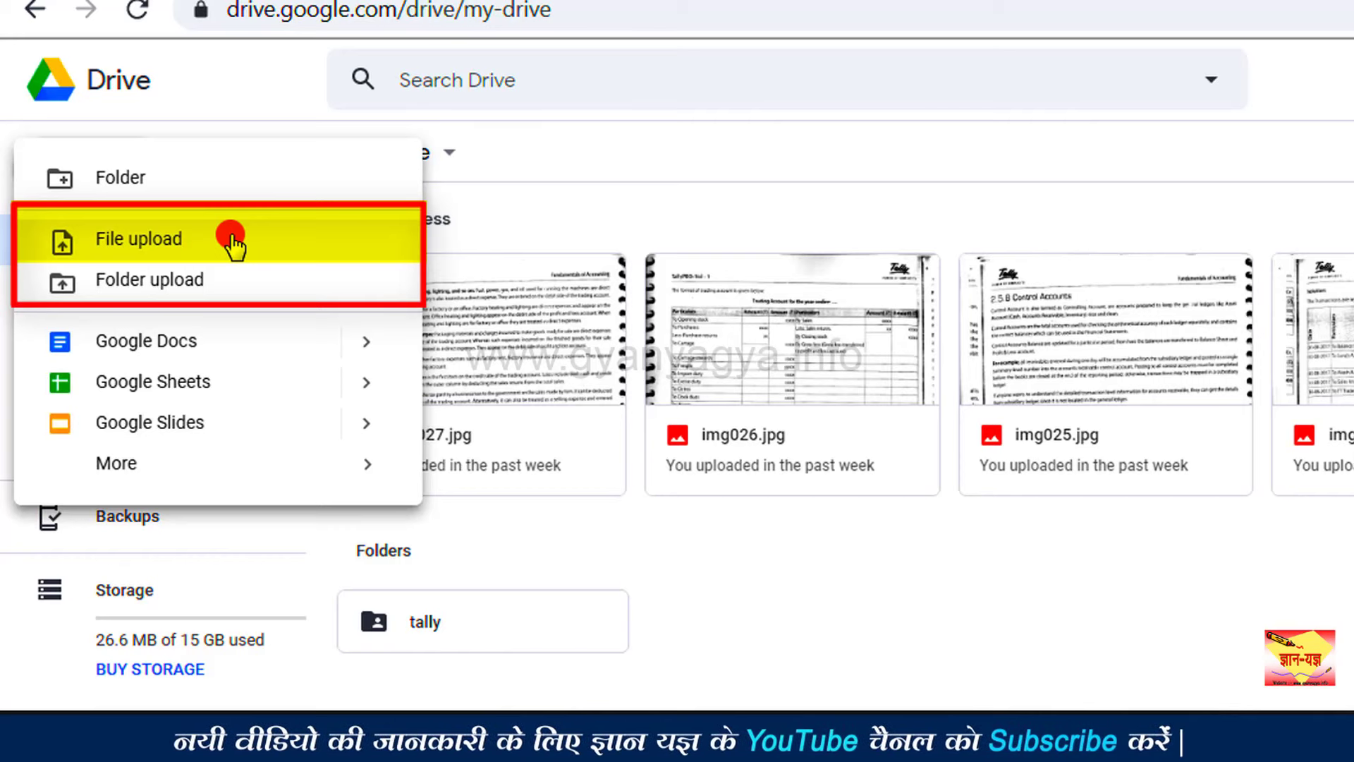
pyautogui.click(216, 282)
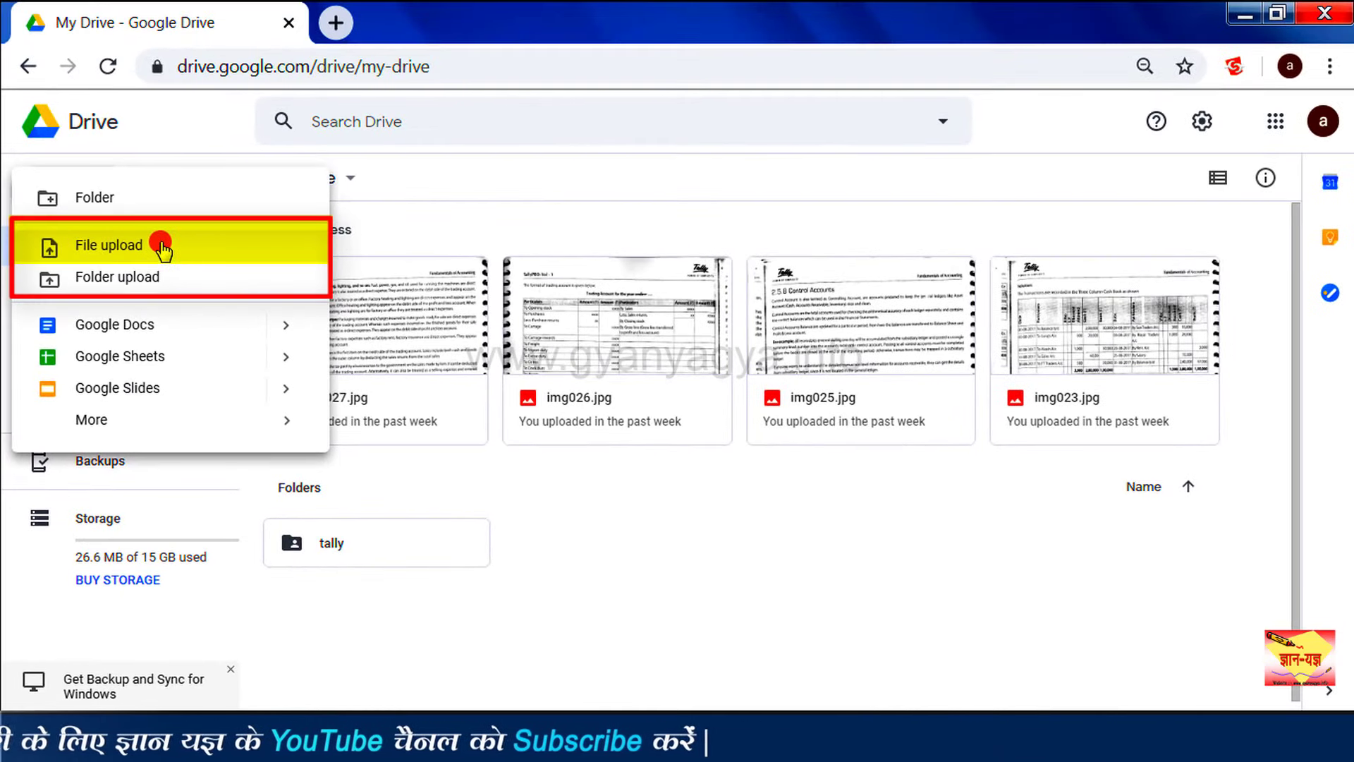
pyautogui.click(163, 247)
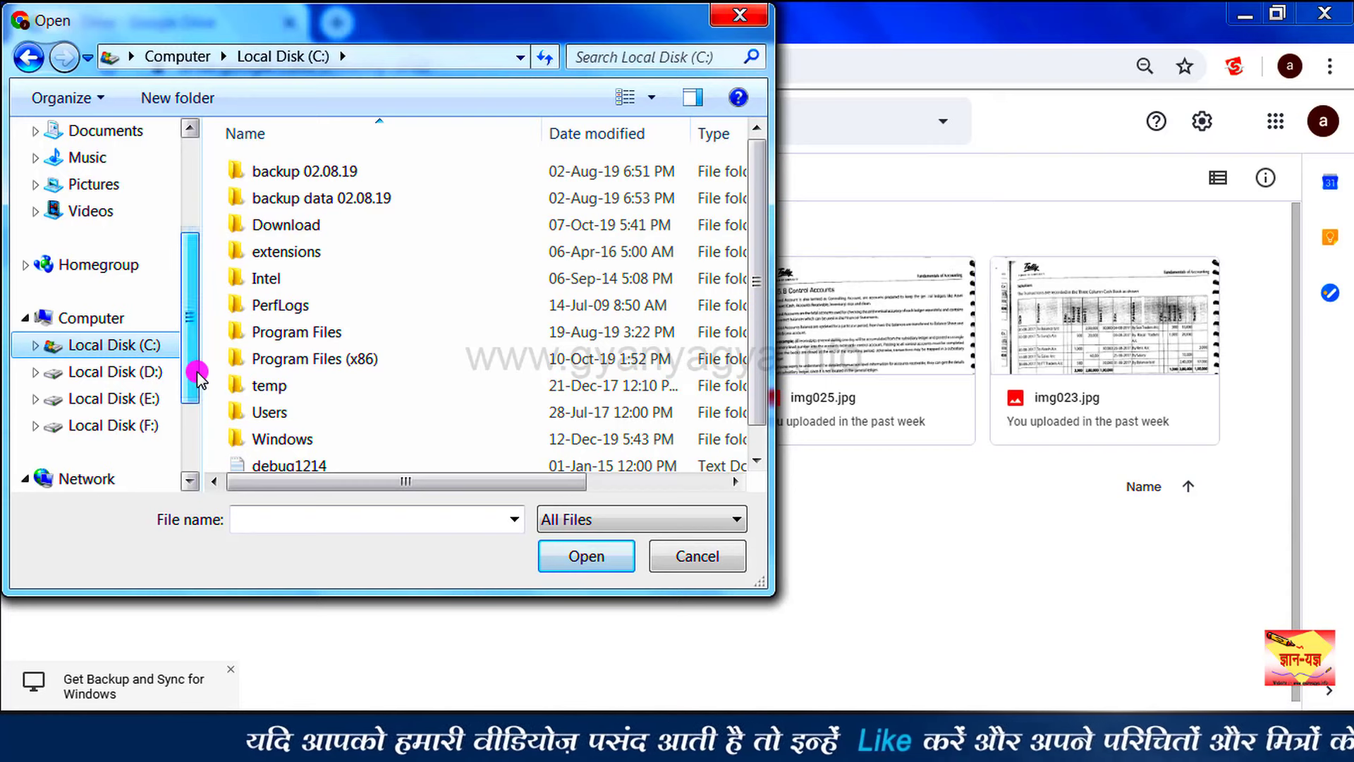
# - Upload the 'practice sheet' workbook from the Desktop into Google Drive
pyautogui.moveTo(197, 374); pyautogui.dragTo(187, 272)
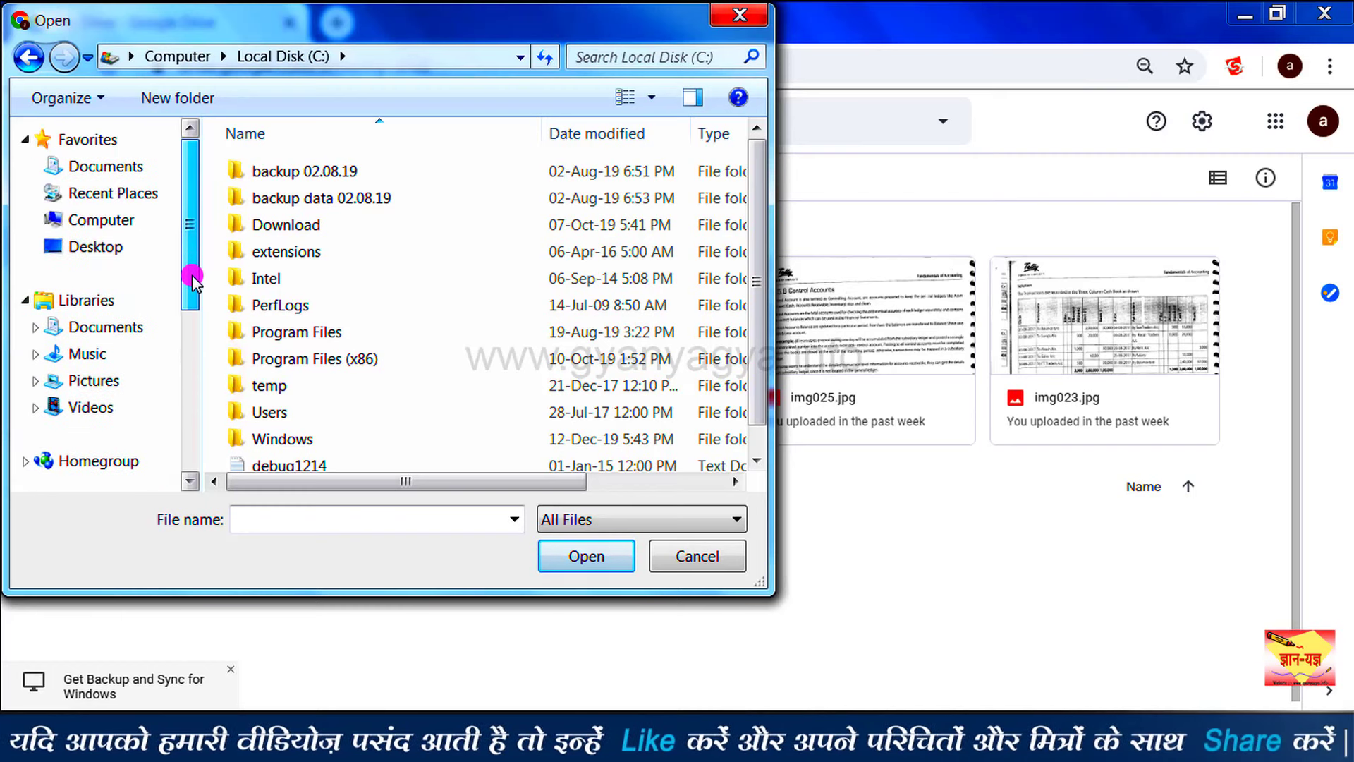
pyautogui.click(134, 251)
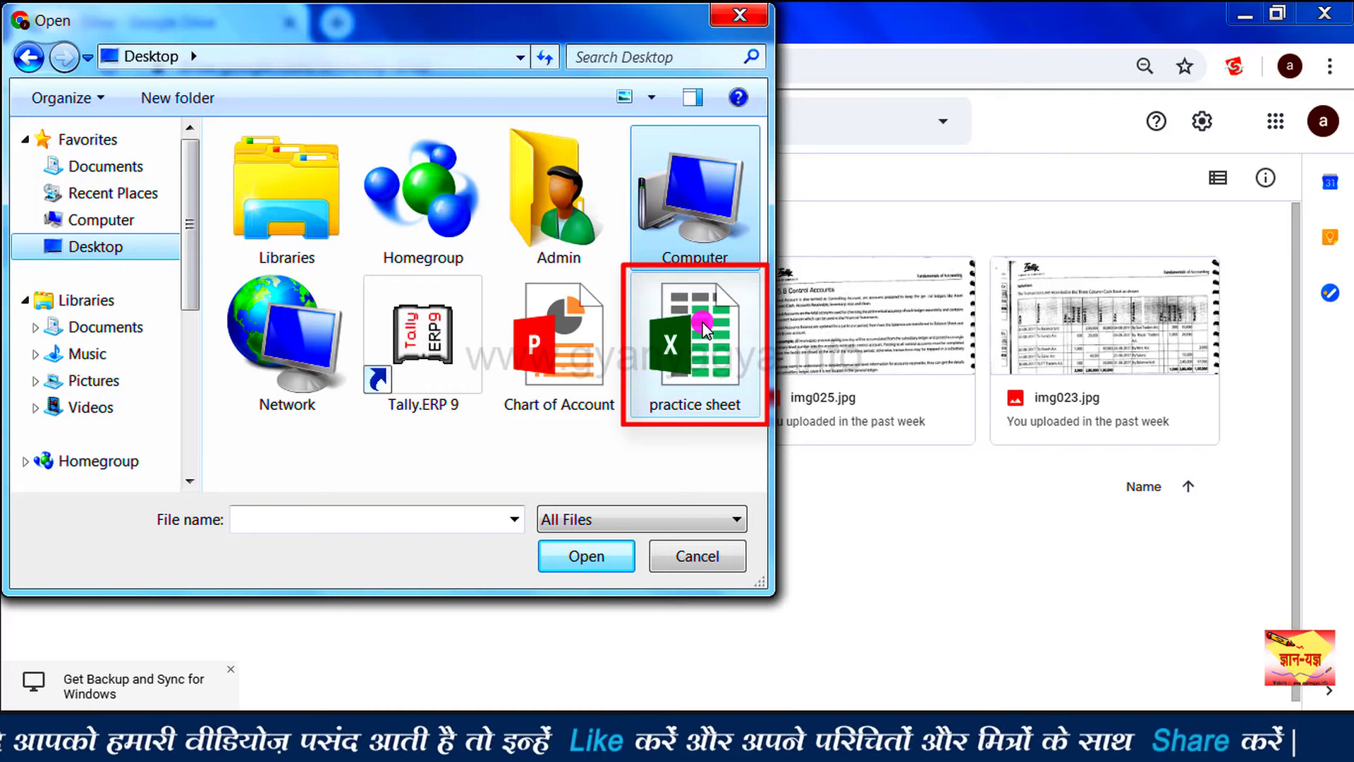
pyautogui.doubleClick(691, 351)
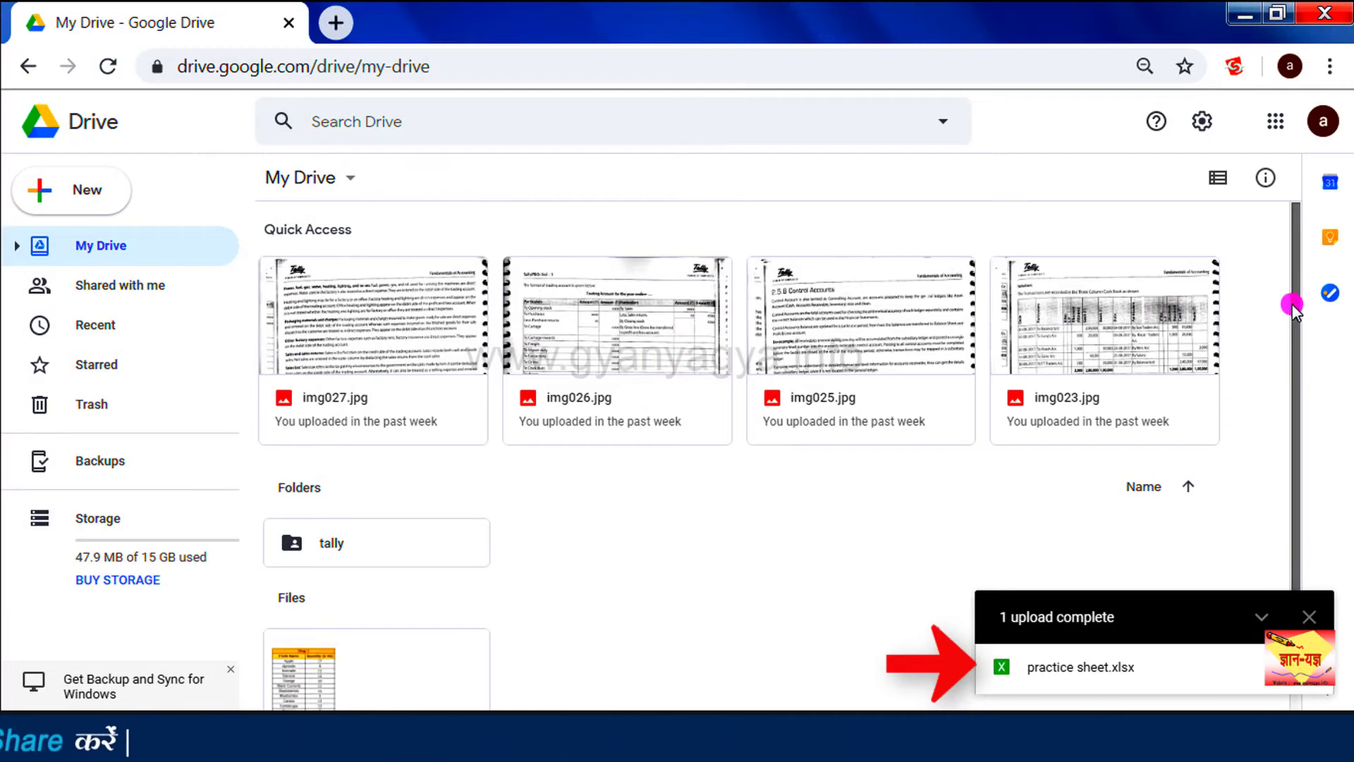
# - Preview practice sheet.xlsx from the Files list, showing the Shop 1 table totalling 138
pyautogui.scroll(-2, 1292, 317)
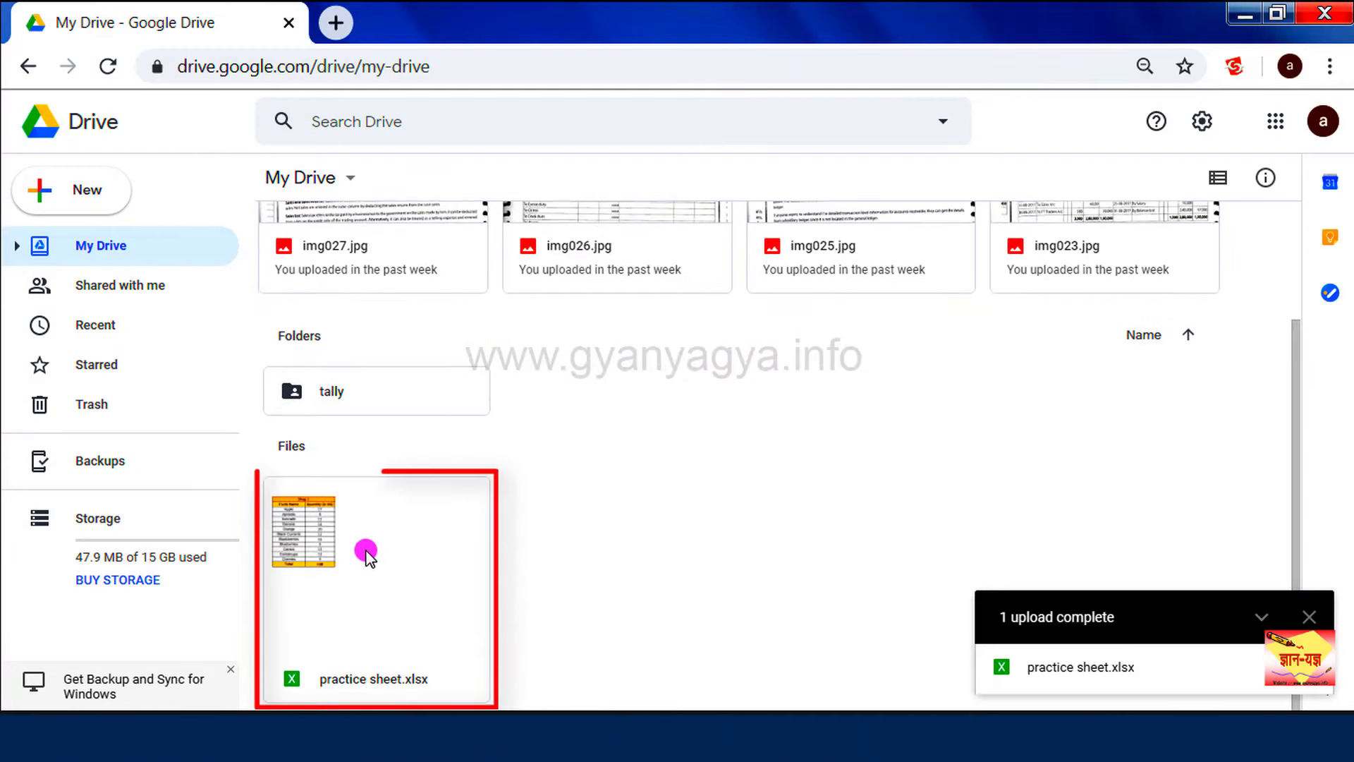
pyautogui.click(371, 551)
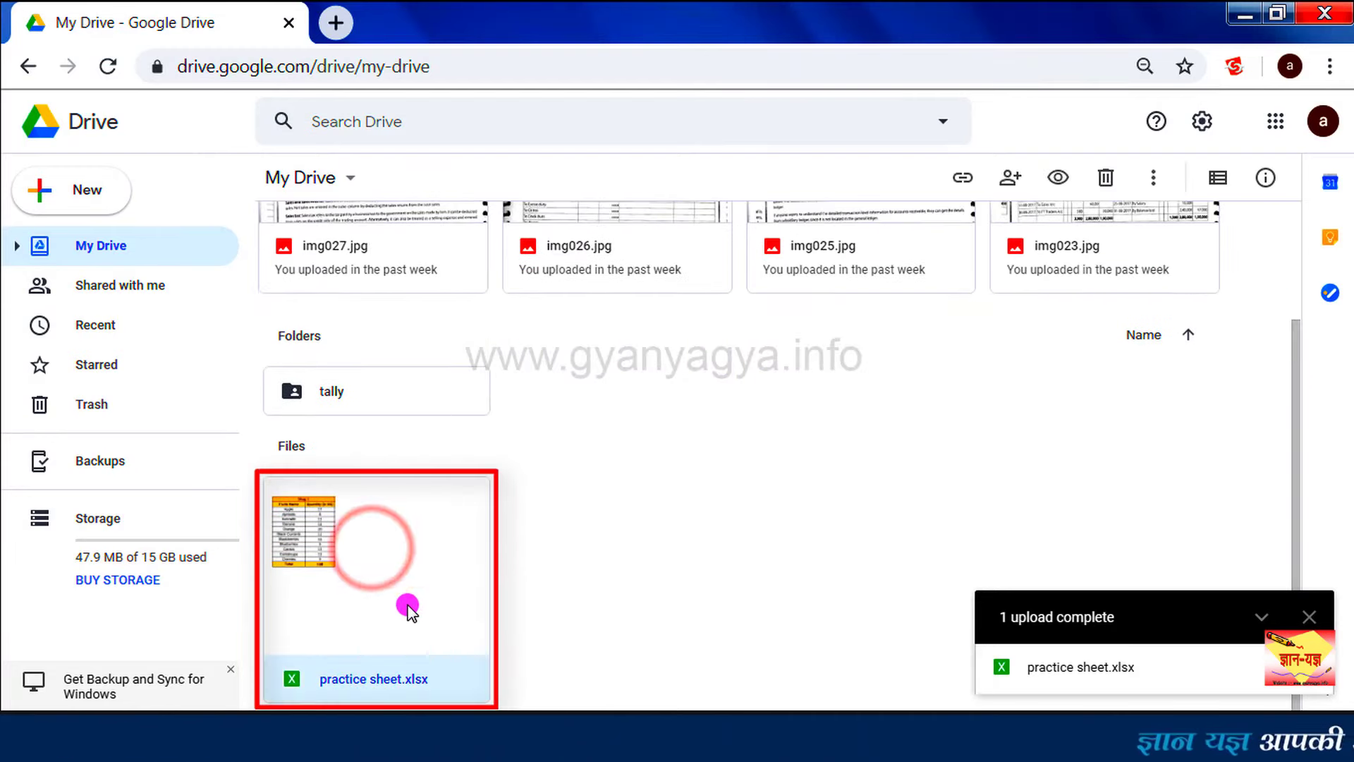
pyautogui.doubleClick(375, 568)
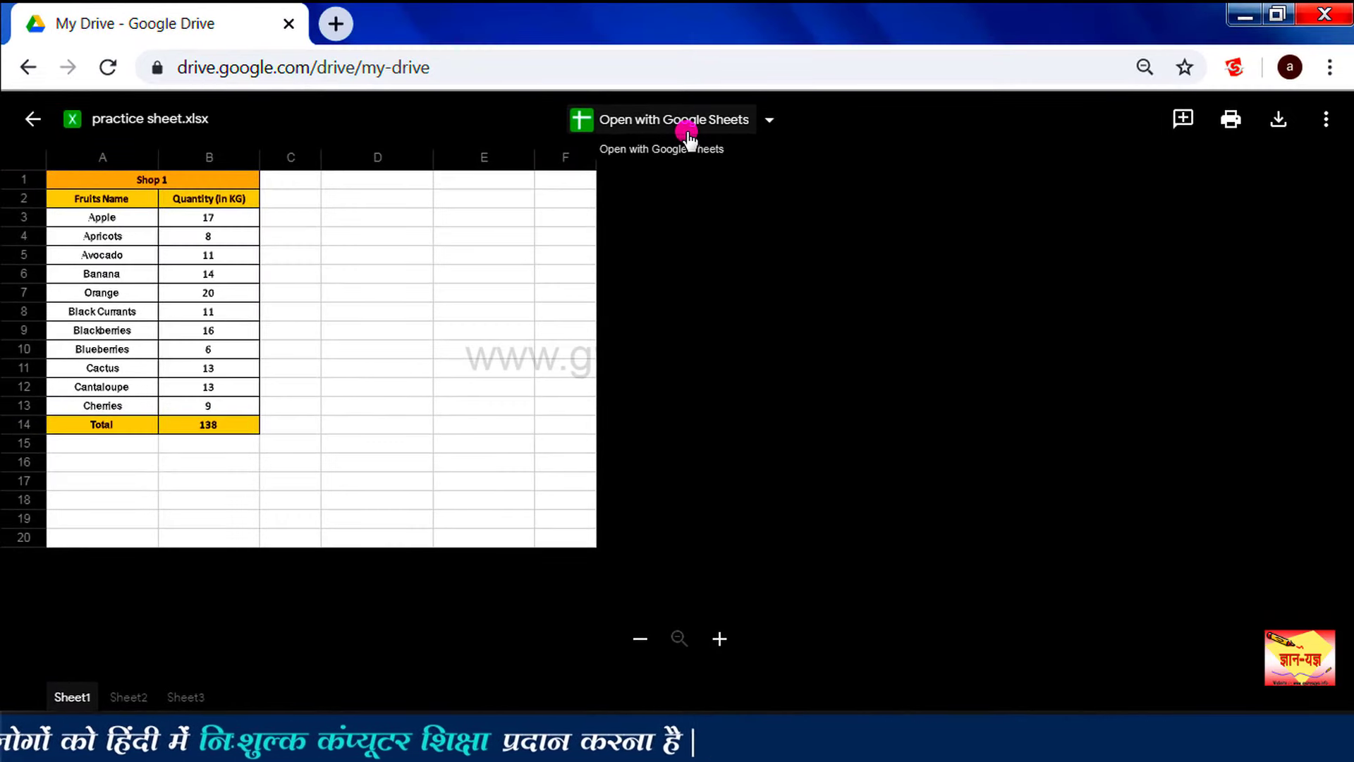
pyautogui.click(688, 134)
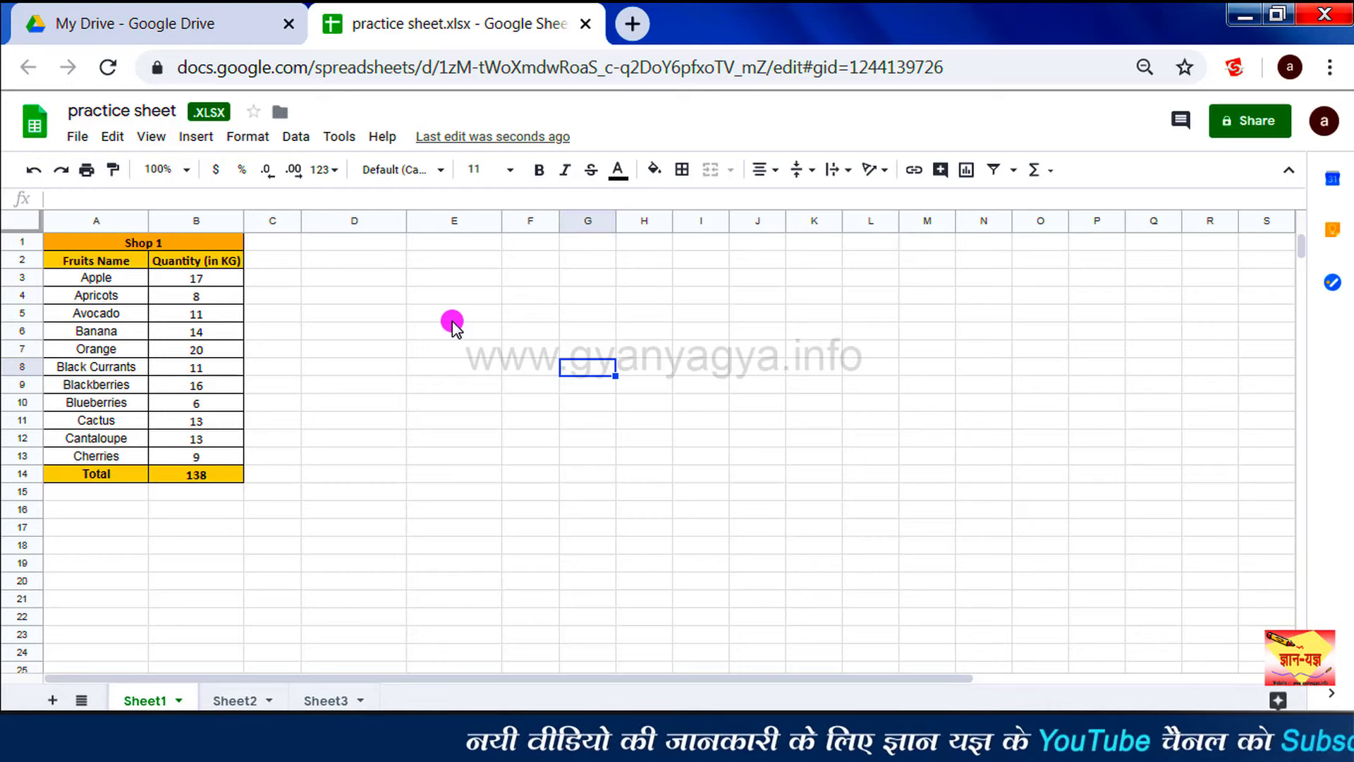
pyautogui.click(587, 23)
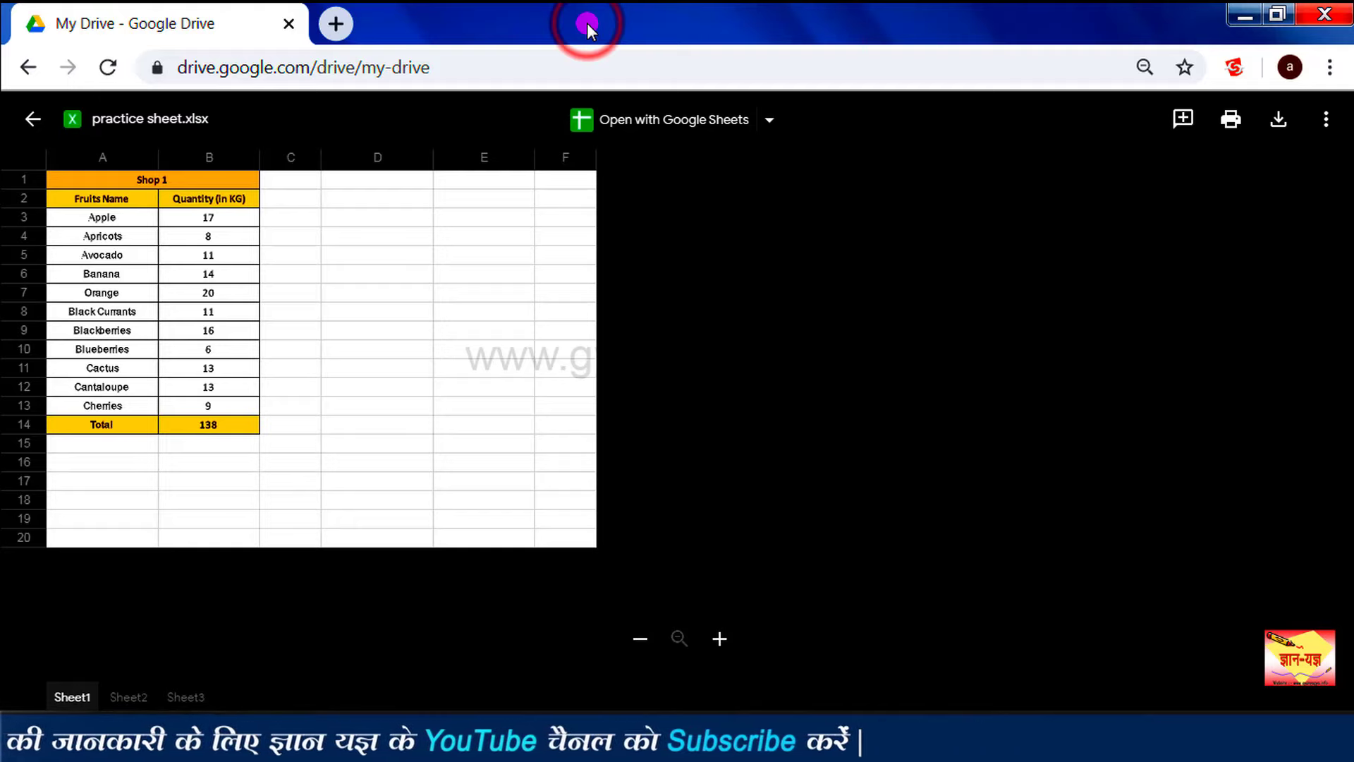
# - Return to My Drive and review the Convert uploads option in Drive Settings
pyautogui.click(36, 120)
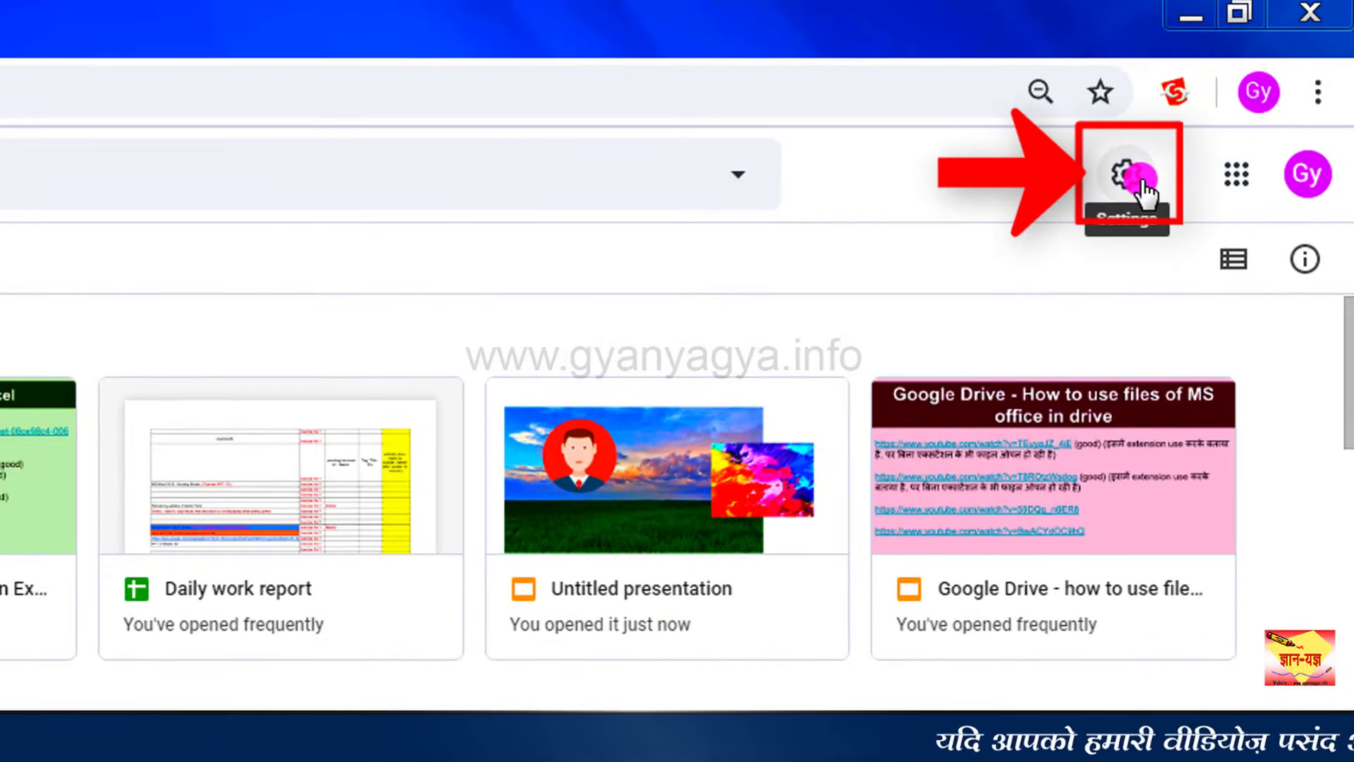
pyautogui.click(1144, 187)
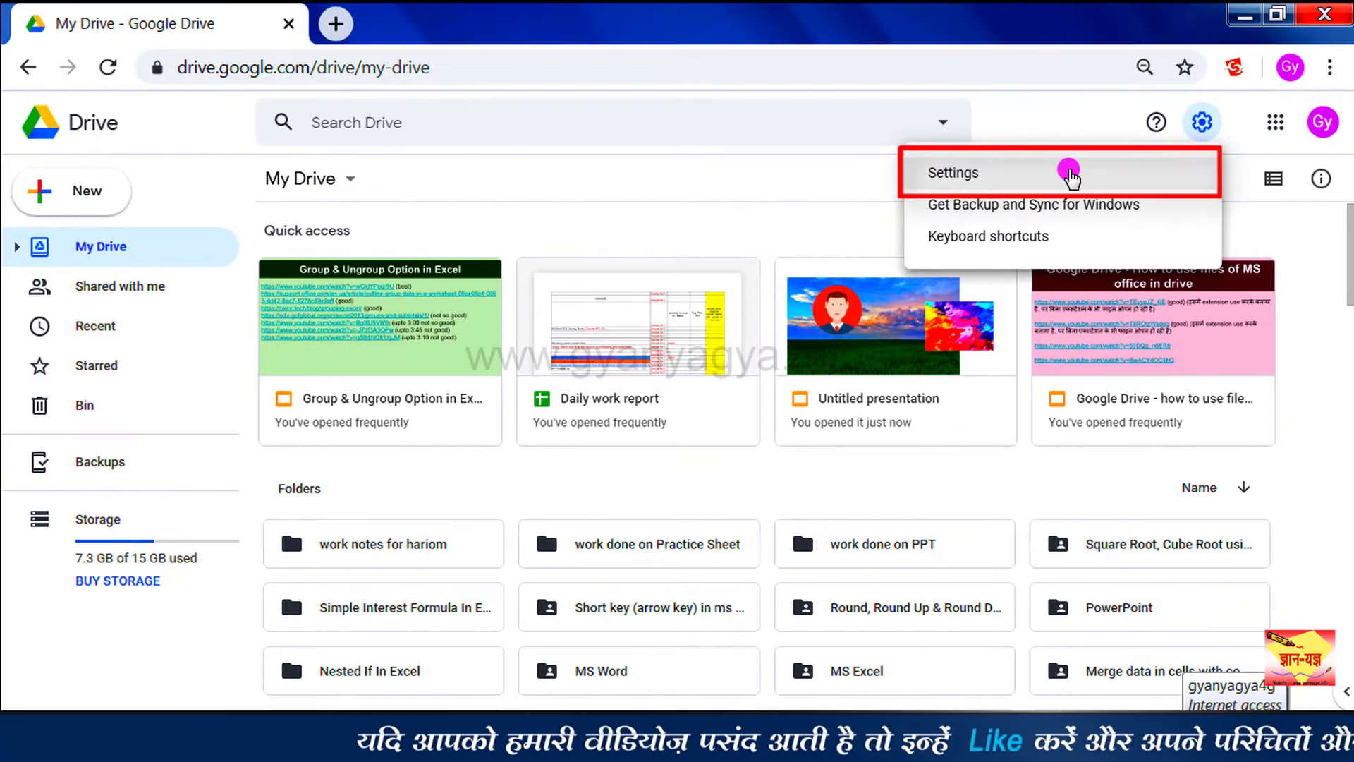
pyautogui.click(1070, 175)
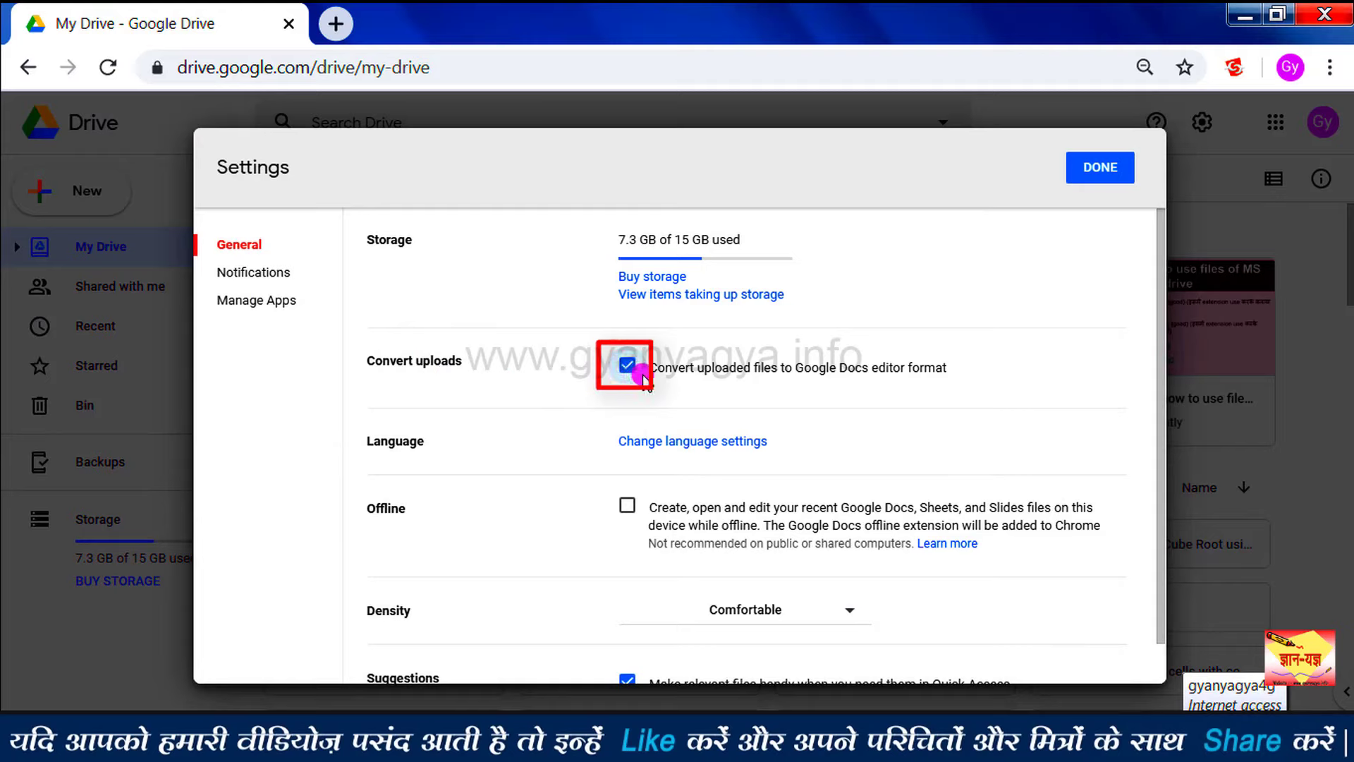
pyautogui.click(1097, 169)
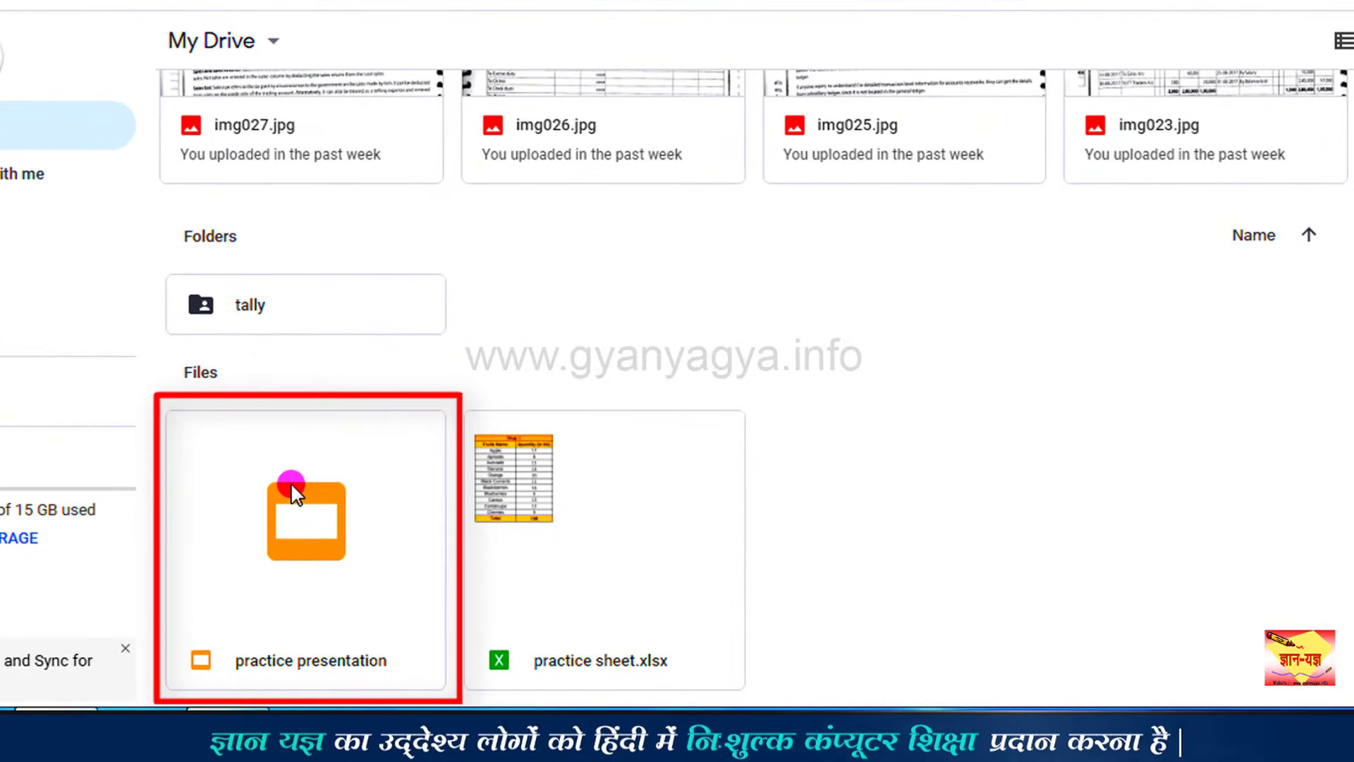
# - Download practice presentation as a .pptx file and open it in PowerPoint
pyautogui.click(291, 481)
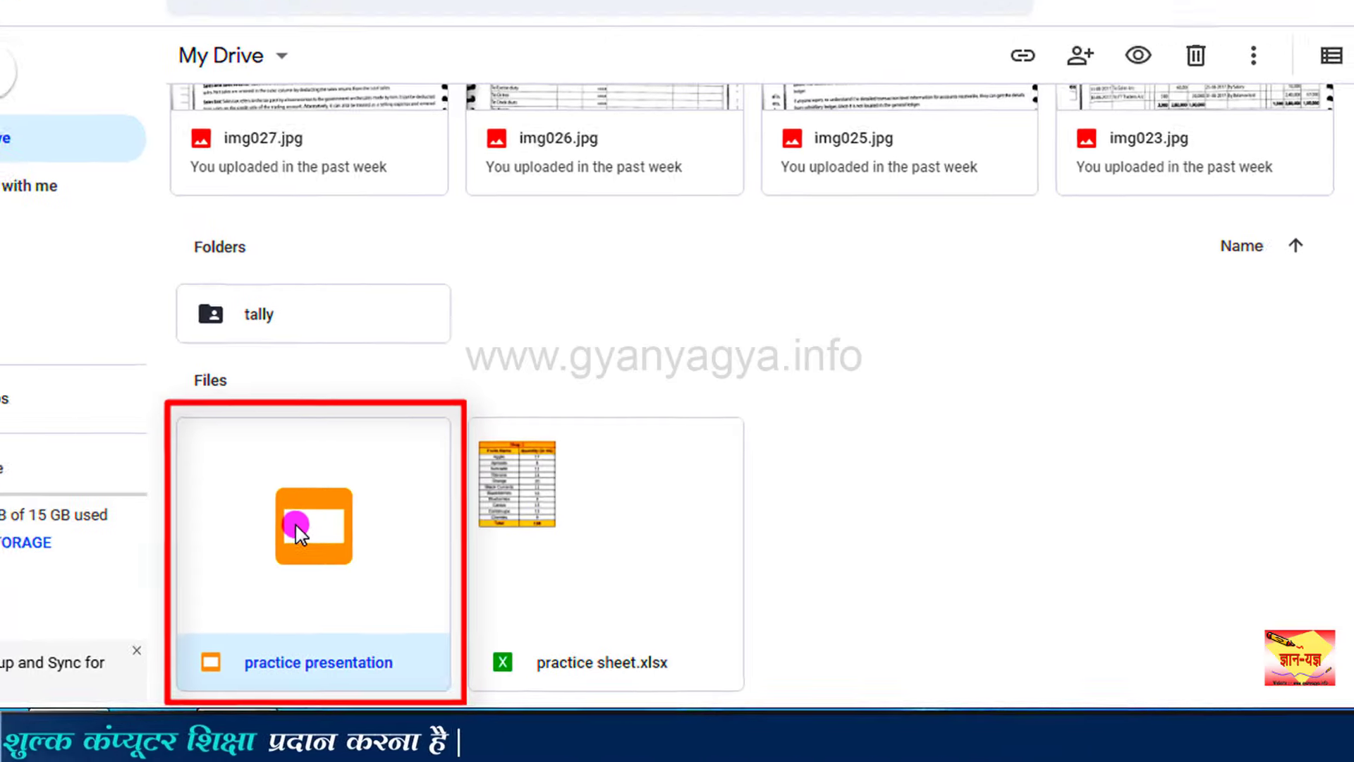
pyautogui.rightClick(361, 565)
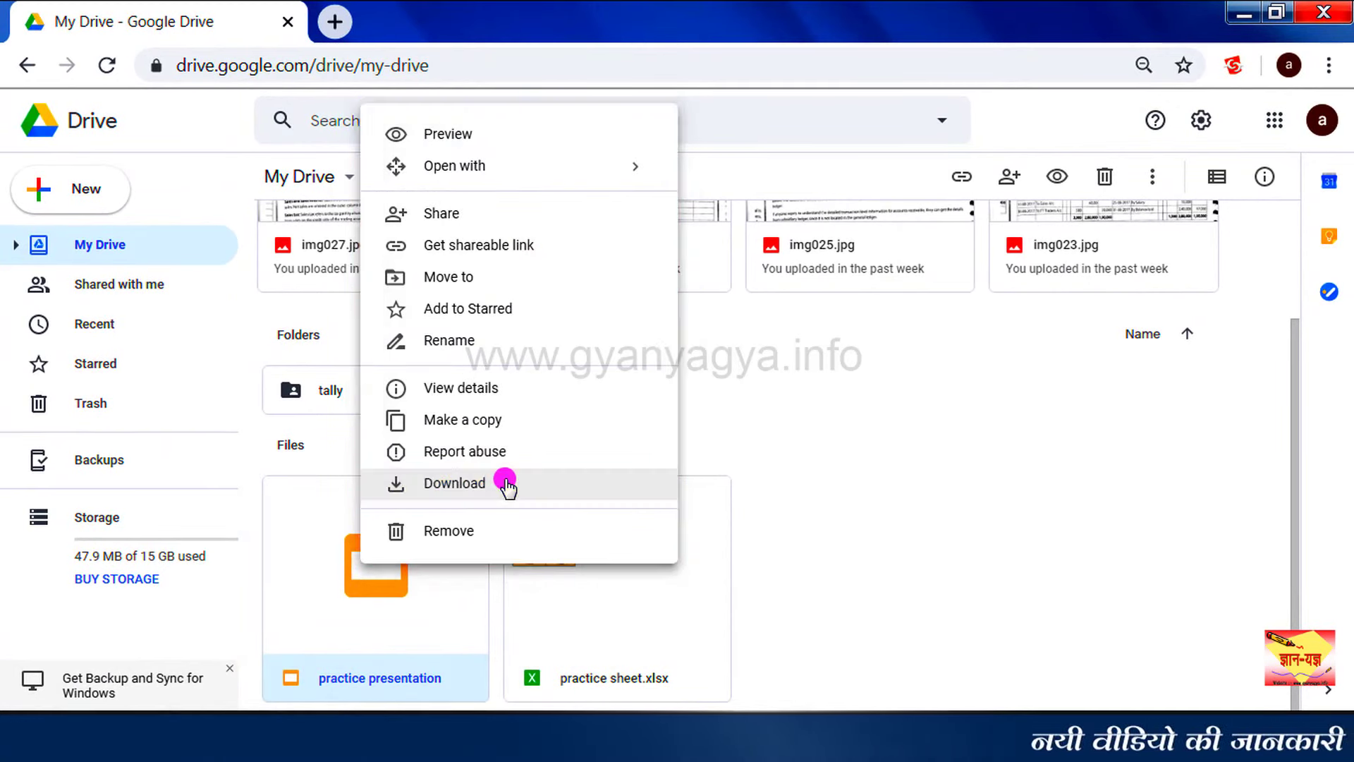
pyautogui.click(505, 482)
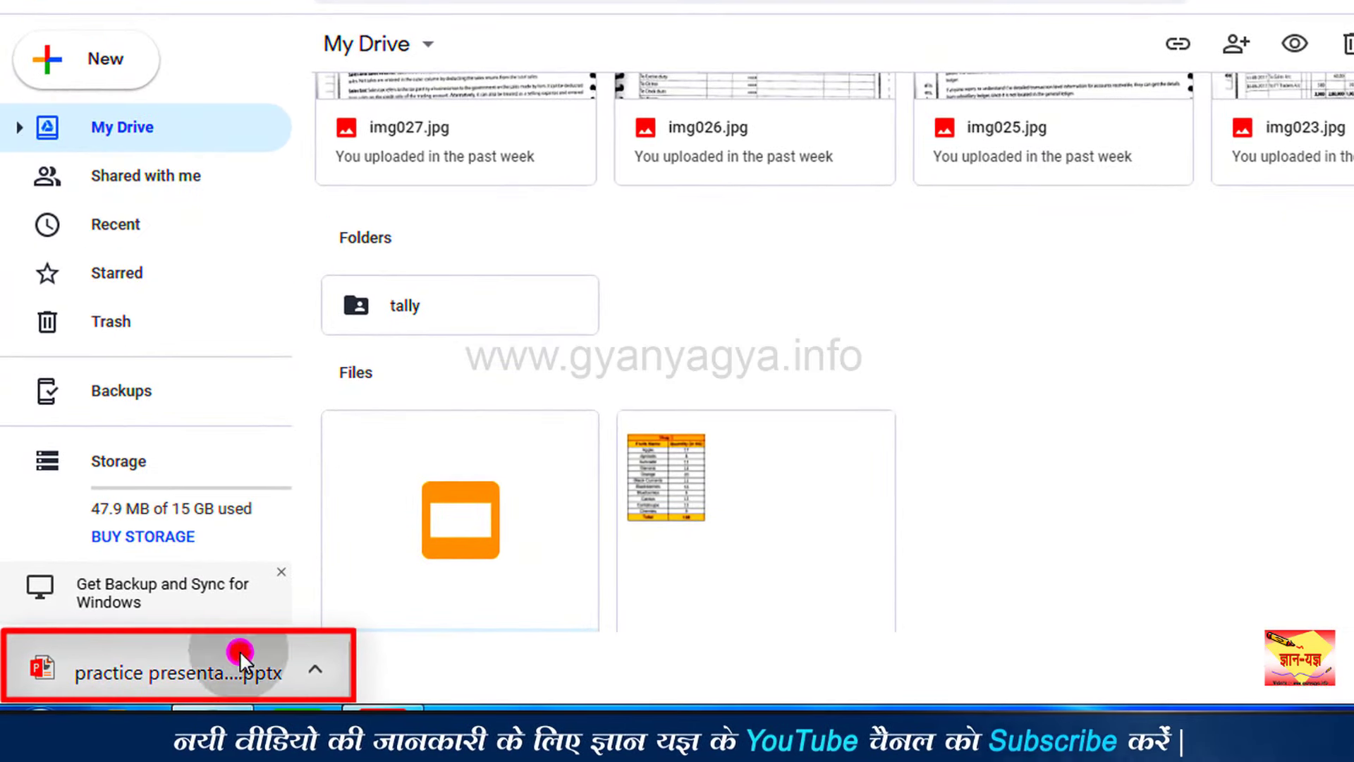
pyautogui.click(240, 654)
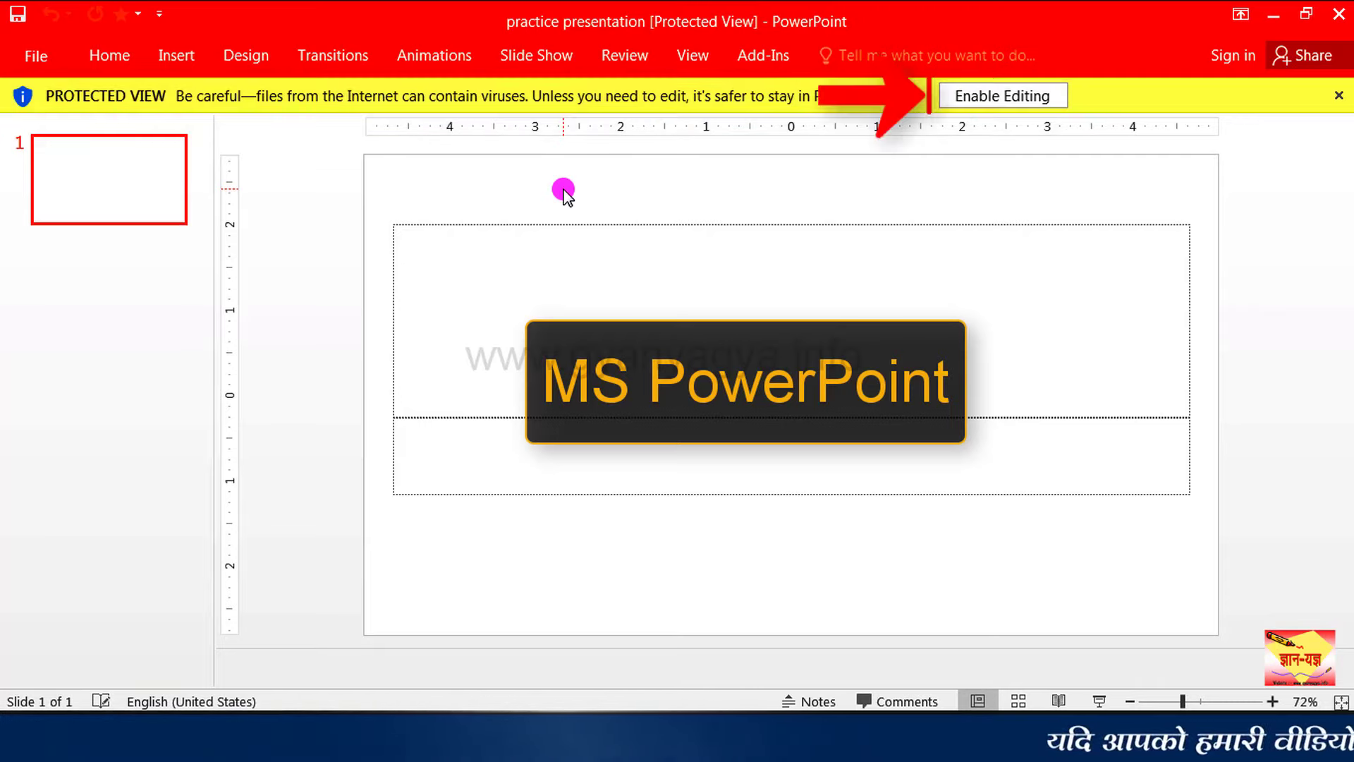
# - Enable editing on practice presentation from PowerPoint's Protected View bar
pyautogui.click(992, 99)
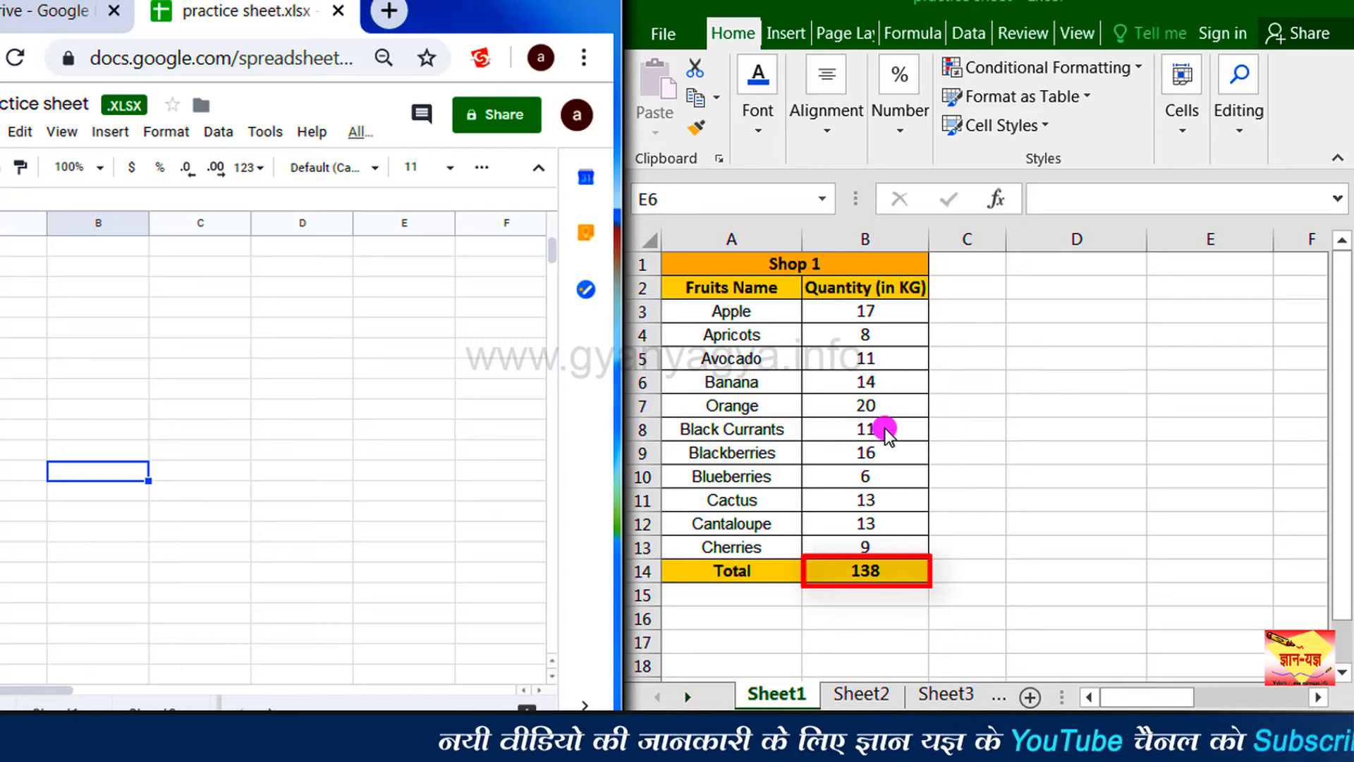
# - Check B14's =SUM(B3:B13) total, then copy the Shop 1 table A1:B14
pyautogui.click(909, 572)
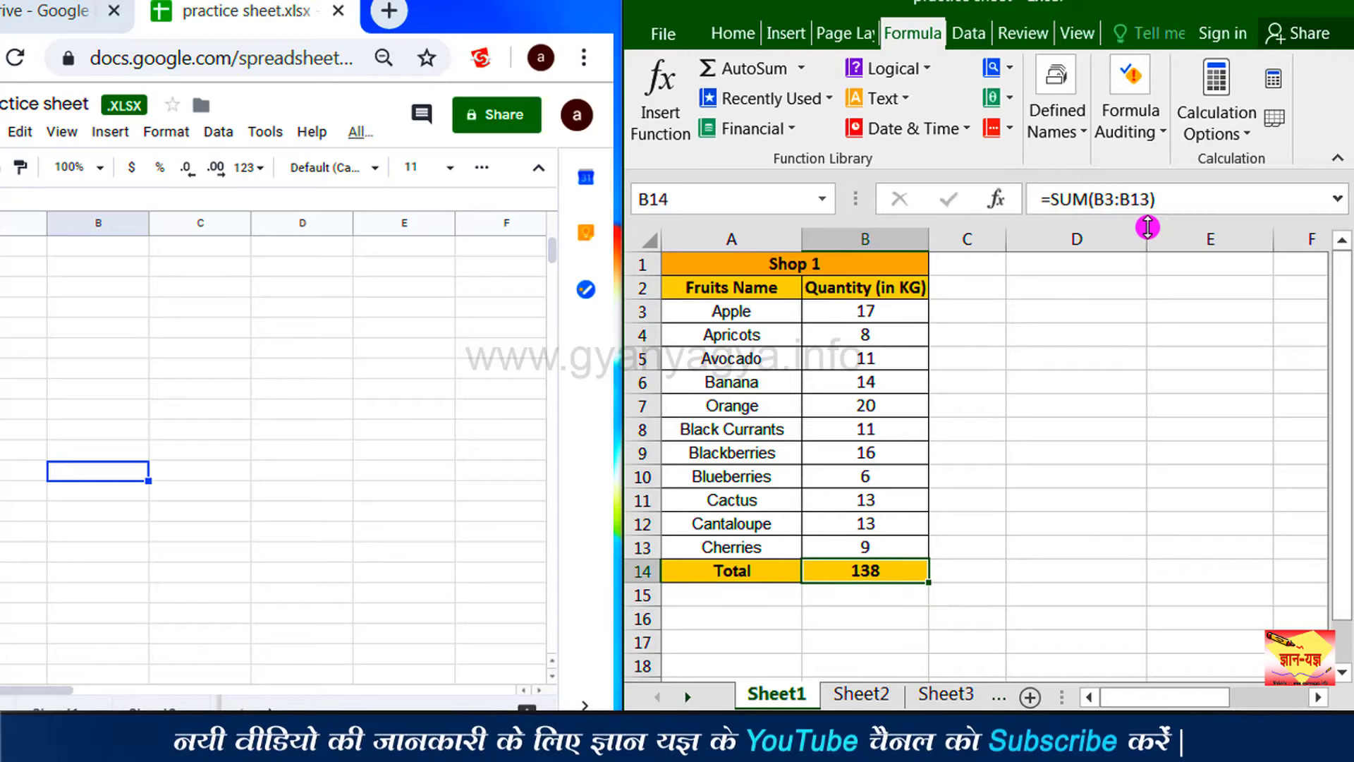
pyautogui.moveTo(705, 265)
pyautogui.mouseDown()
pyautogui.moveTo(810, 502)
pyautogui.moveTo(811, 570)
pyautogui.mouseUp()
pyautogui.hotkey('ctrl', 'c')
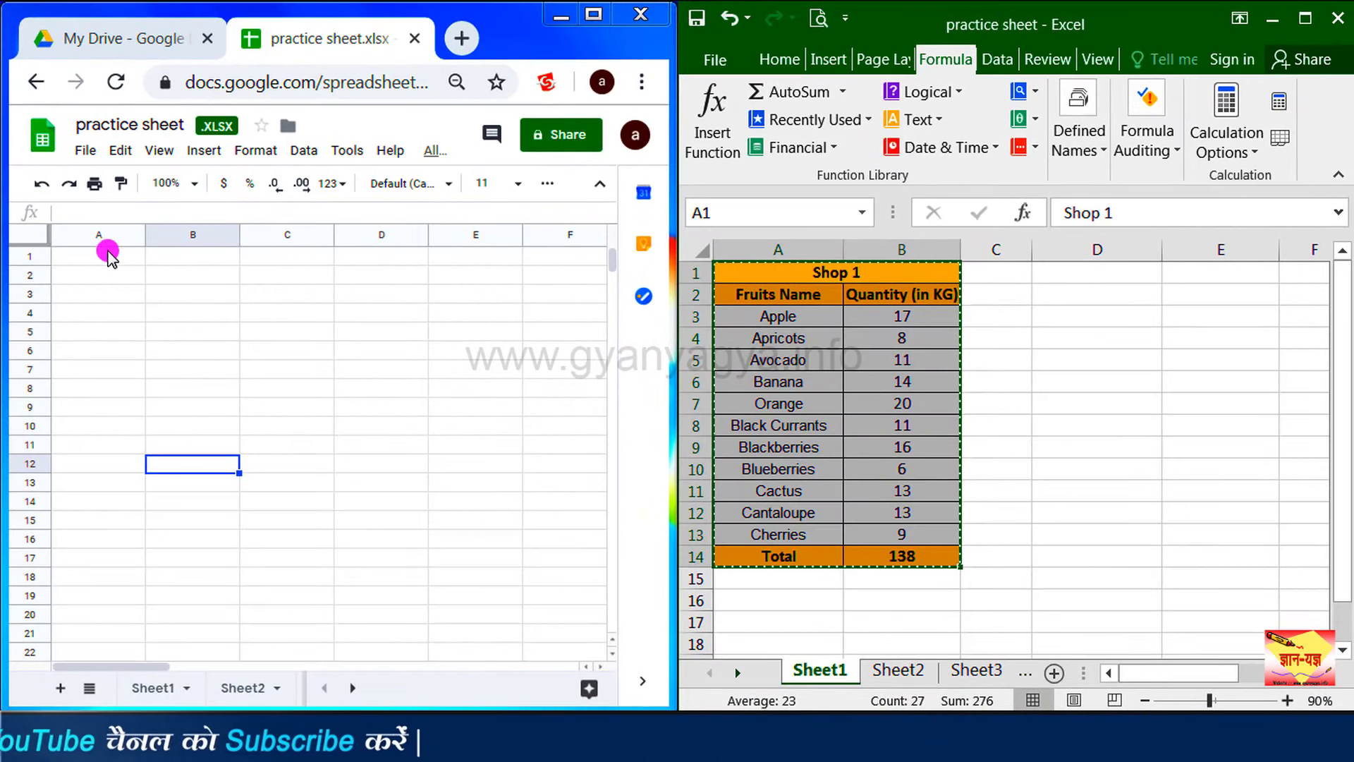
# - Paste the Excel table at A1 in Sheets and confirm B14 holds the plain value 138
pyautogui.click(108, 255)
pyautogui.hotkey('ctrl', 'v')
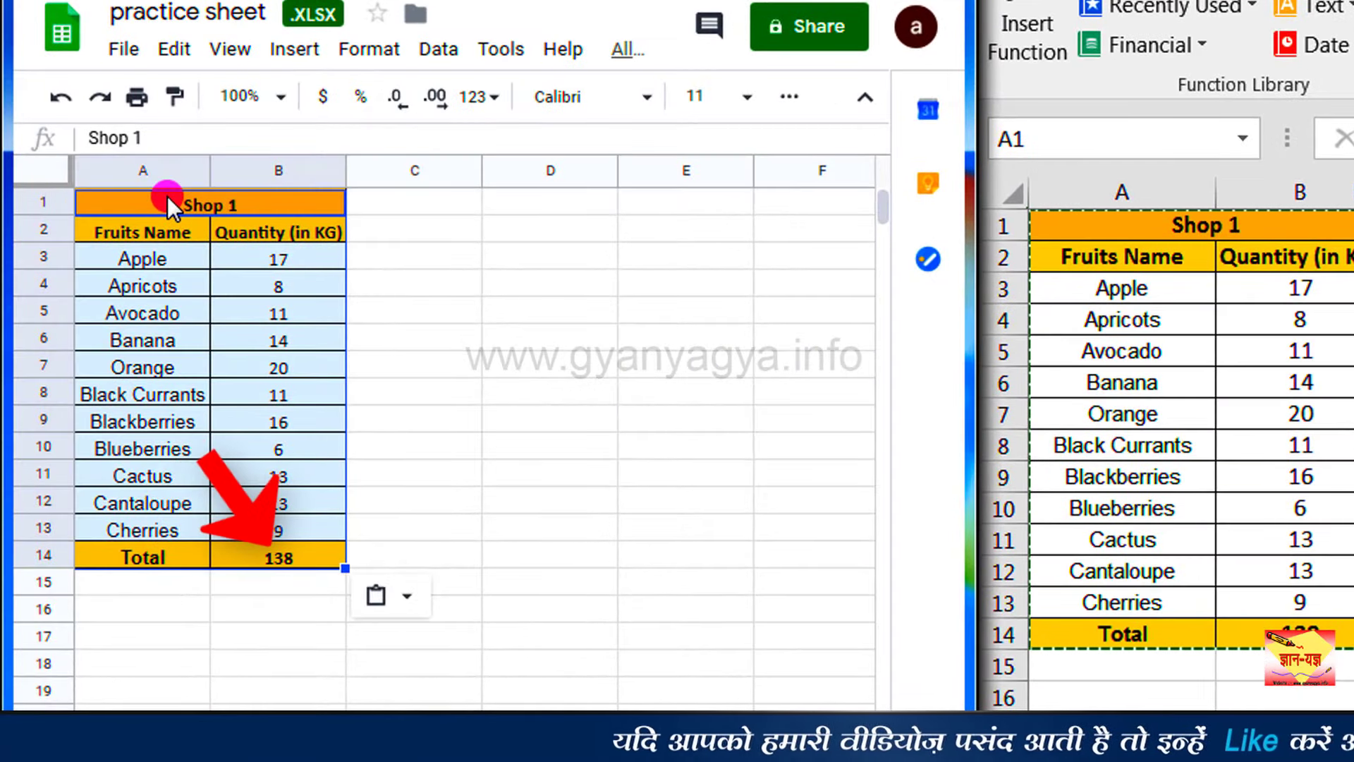
pyautogui.click(294, 554)
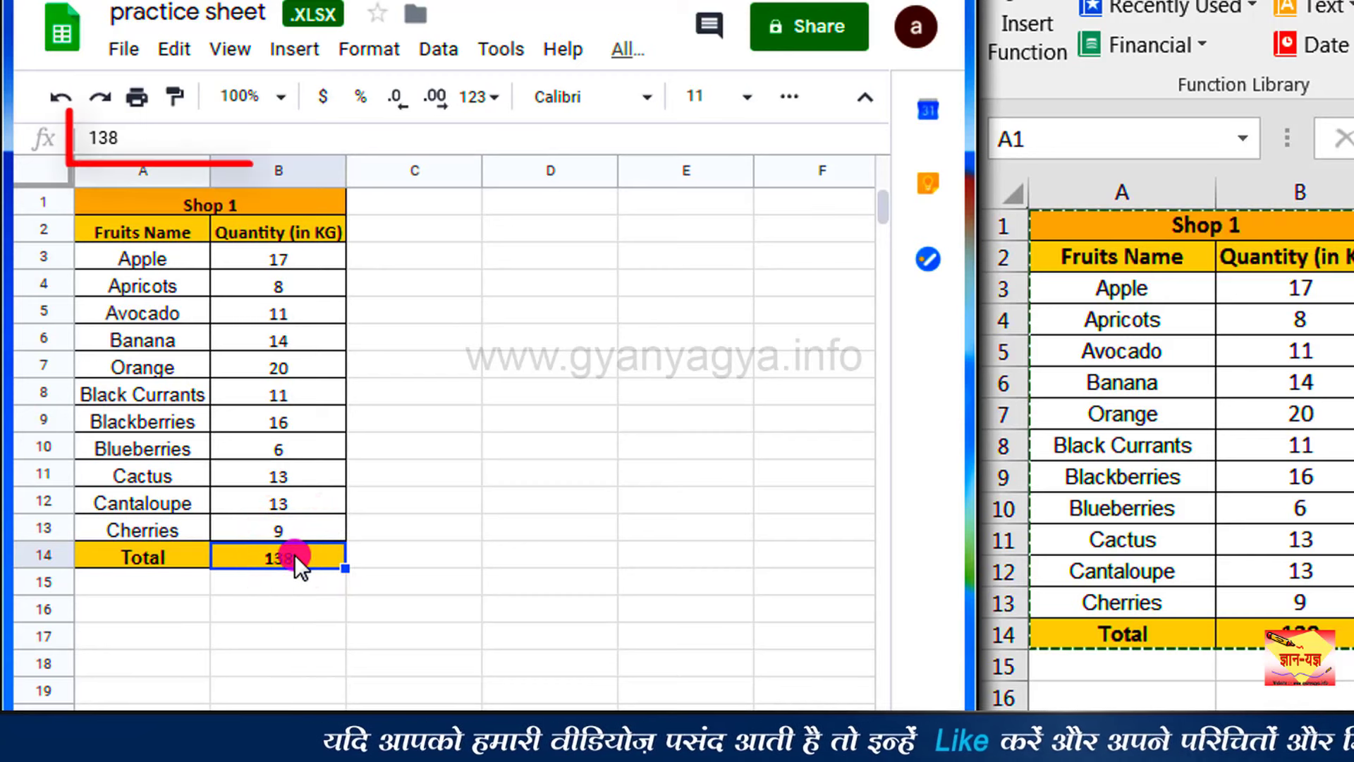